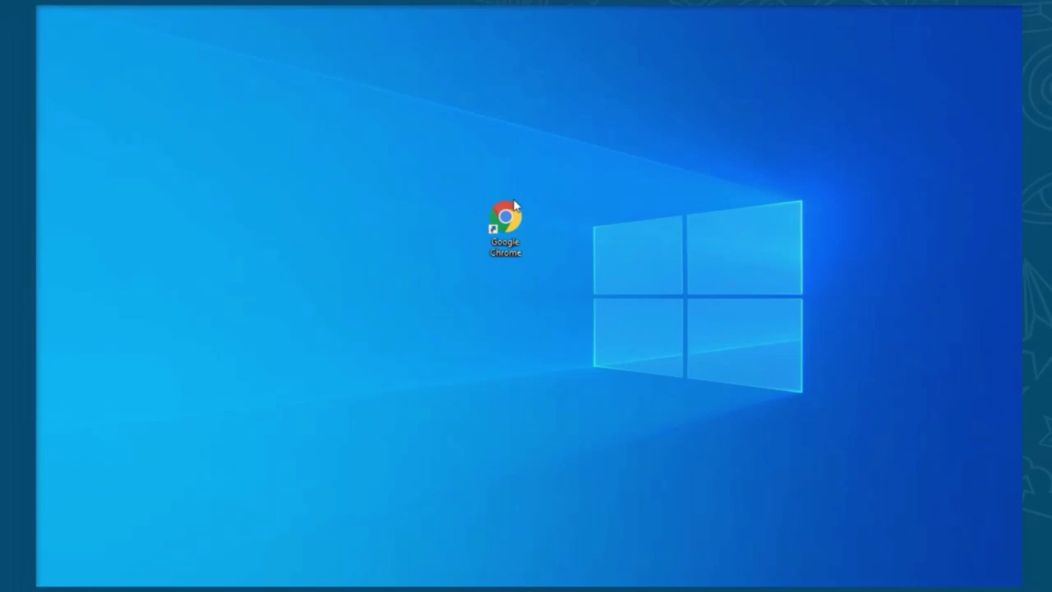
Step: Launch Google Chrome and load app.miastasikmalaya.com to reach the PSB 2022-2023 login page
{"action": "left_click", "coordinate": [515, 207]}
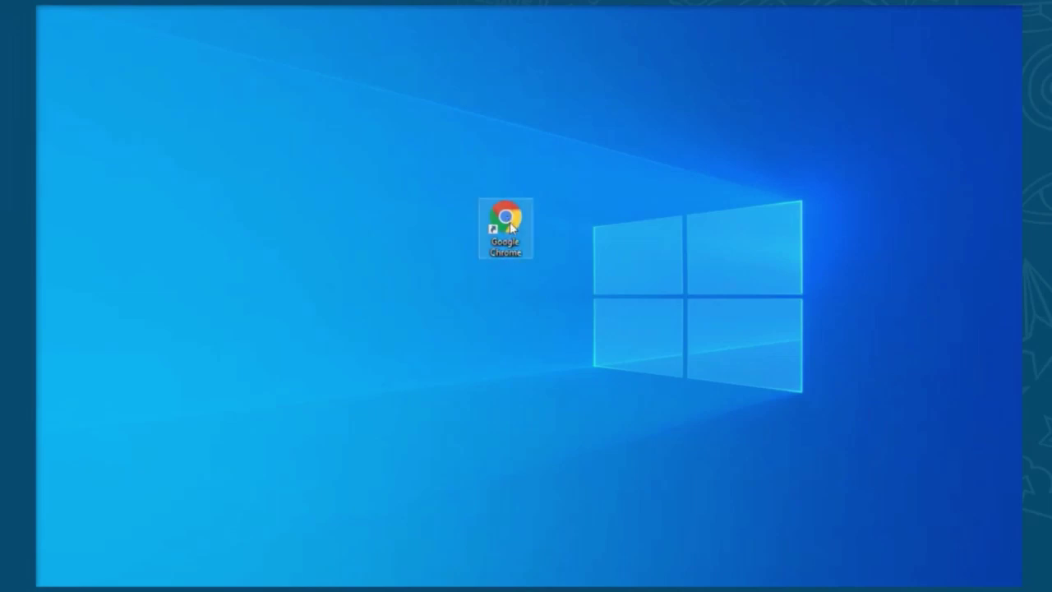
{"action": "double_click", "coordinate": [515, 207]}
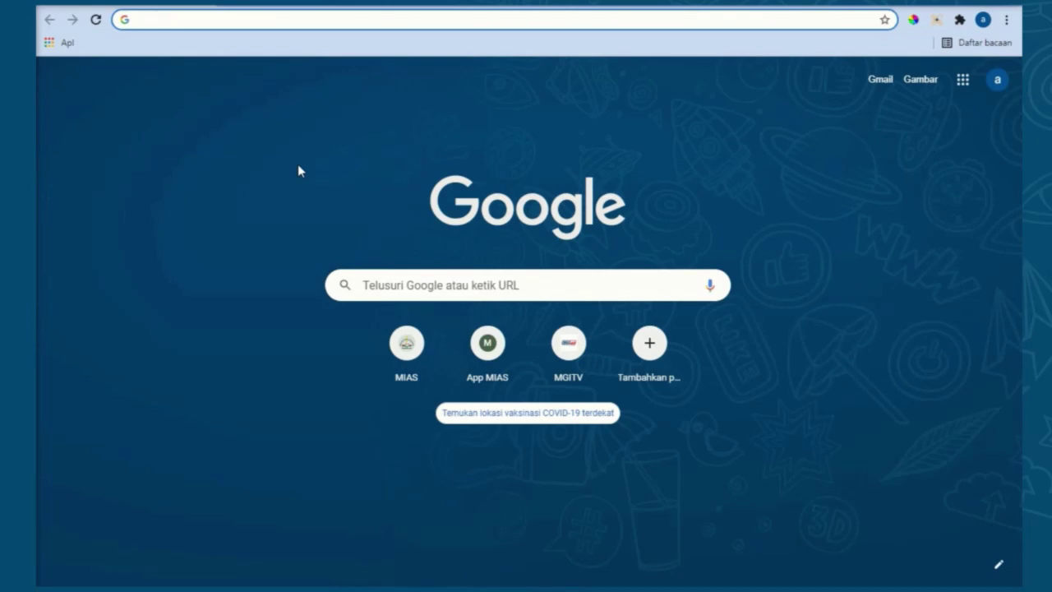
{"action": "type", "text": "app"}
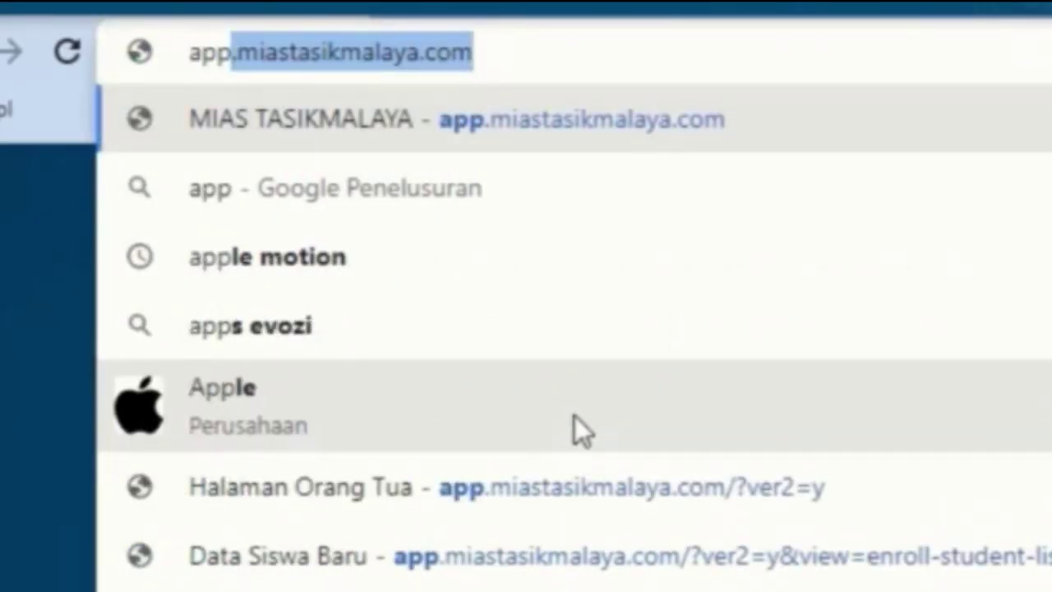
{"action": "type", "text": ".miastasi"}
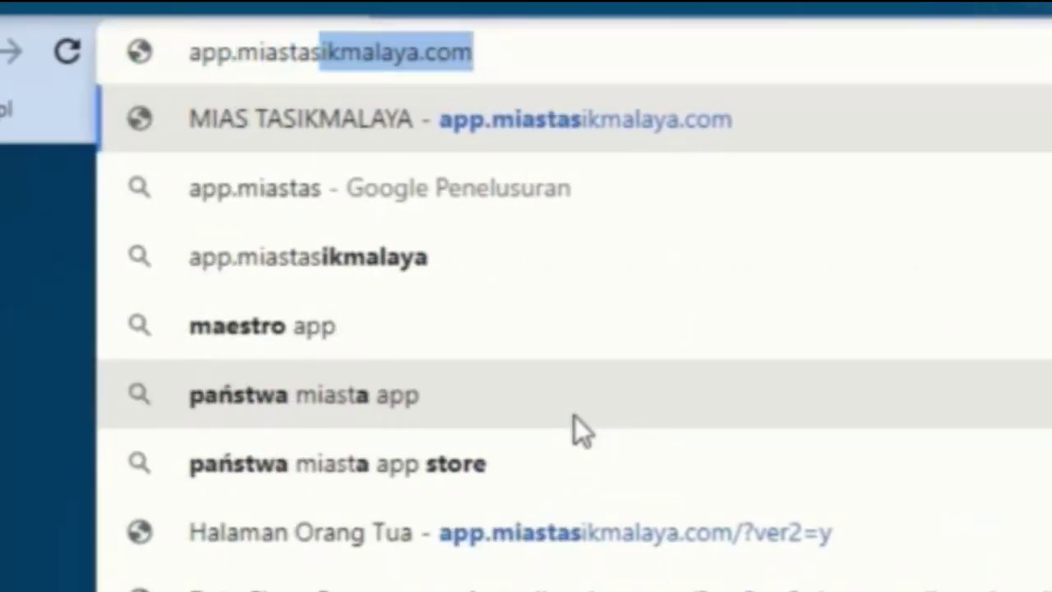
{"action": "type", "text": "kmalaya.com"}
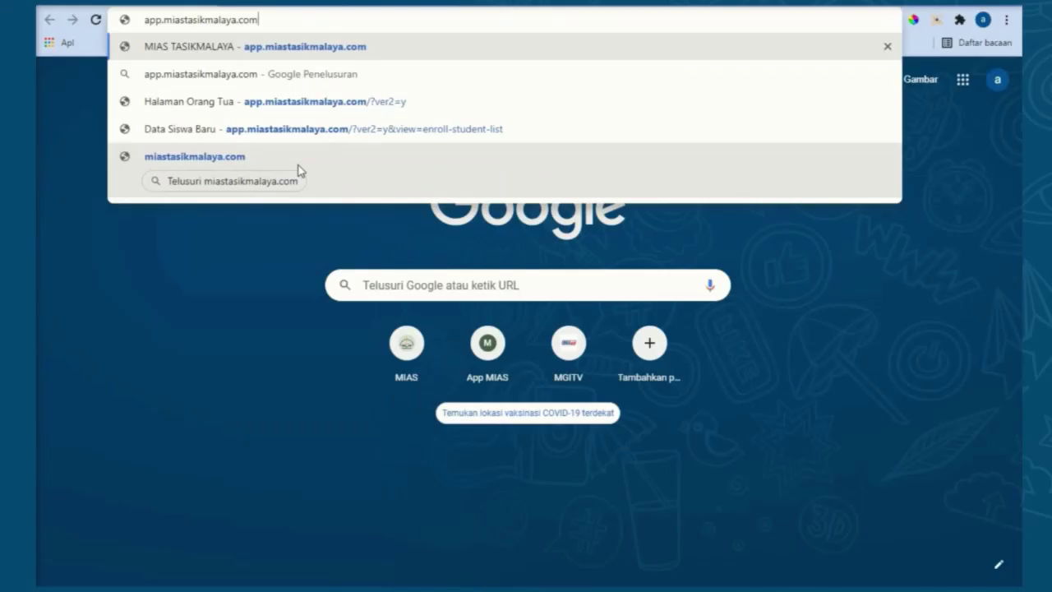
{"action": "key", "text": "Return"}
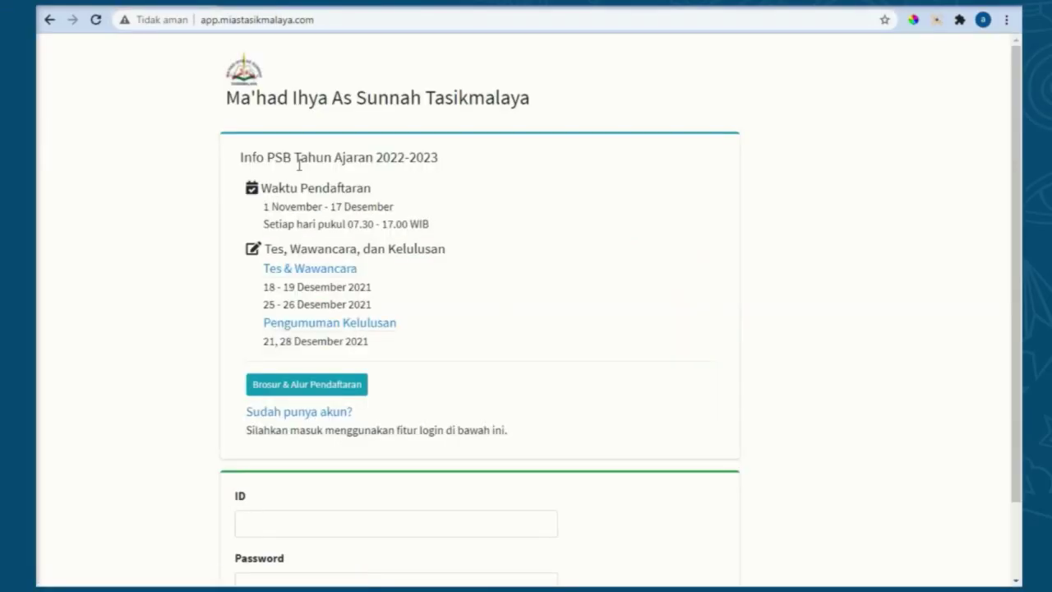
{"action": "scroll", "coordinate": [299, 164], "scroll_direction": "down", "scroll_amount": 2}
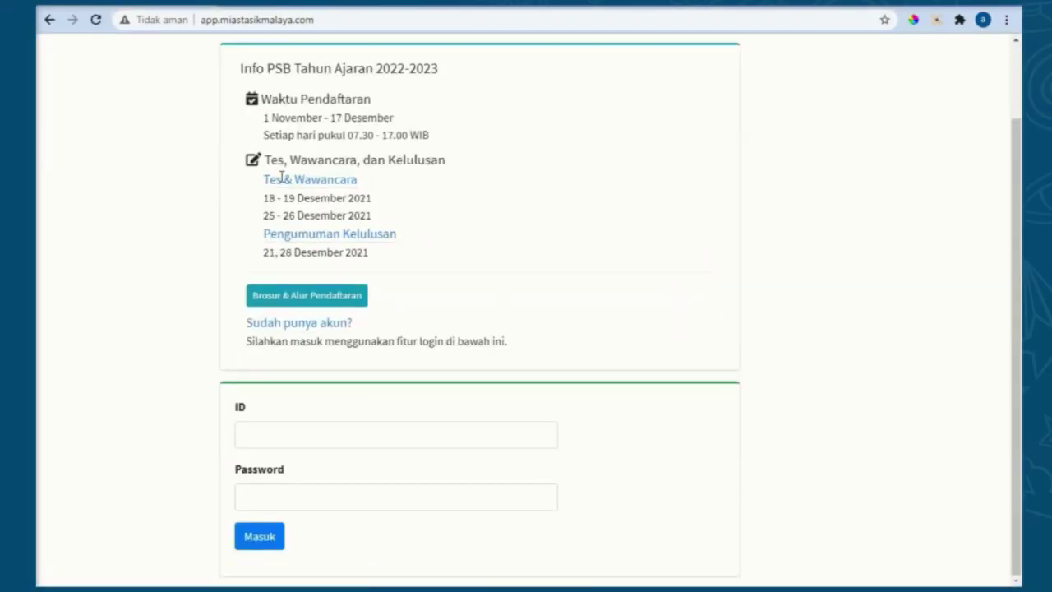
Step: Log in to the portal with the parent's ID number and account password
{"action": "left_click", "coordinate": [283, 431]}
{"action": "key", "text": "Tab"}
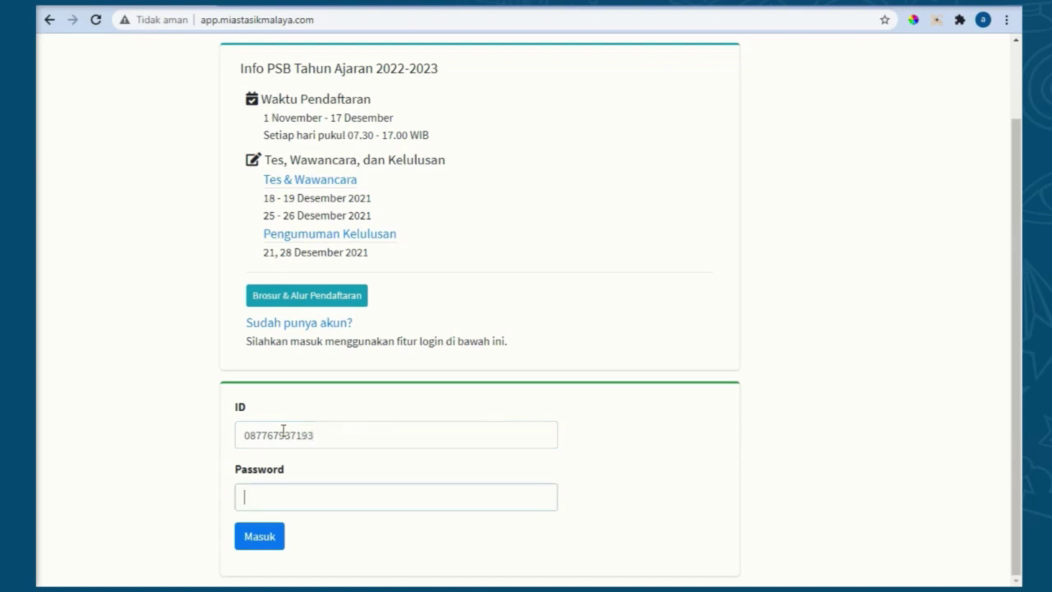
{"action": "type", "text": "••••"}
{"action": "left_click", "coordinate": [242, 541]}
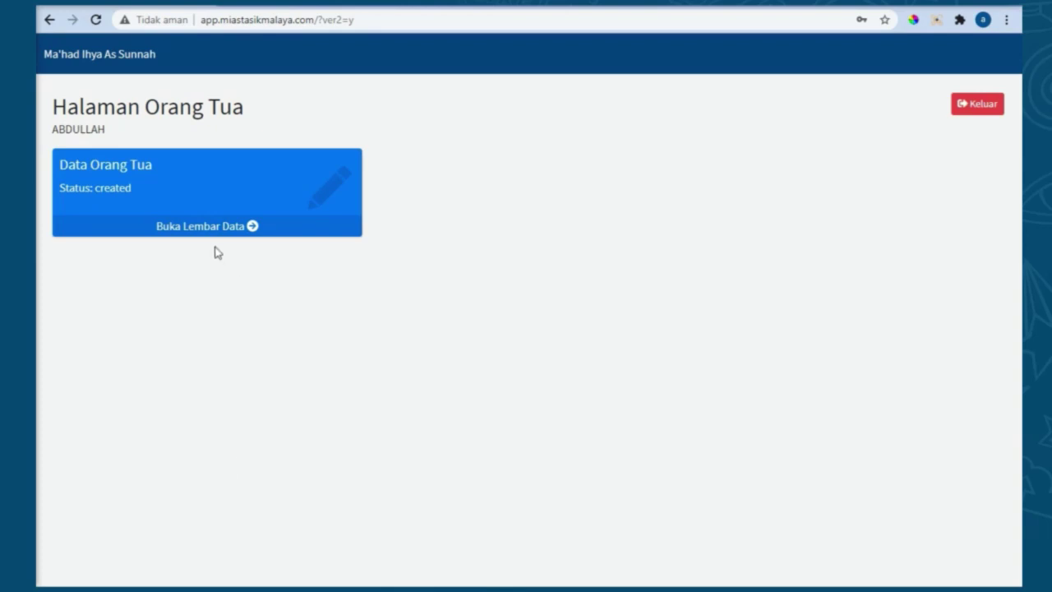
Step: Open the Lembar Data Orang Tua form and review it down to the Simpan button
{"action": "left_click", "coordinate": [206, 227]}
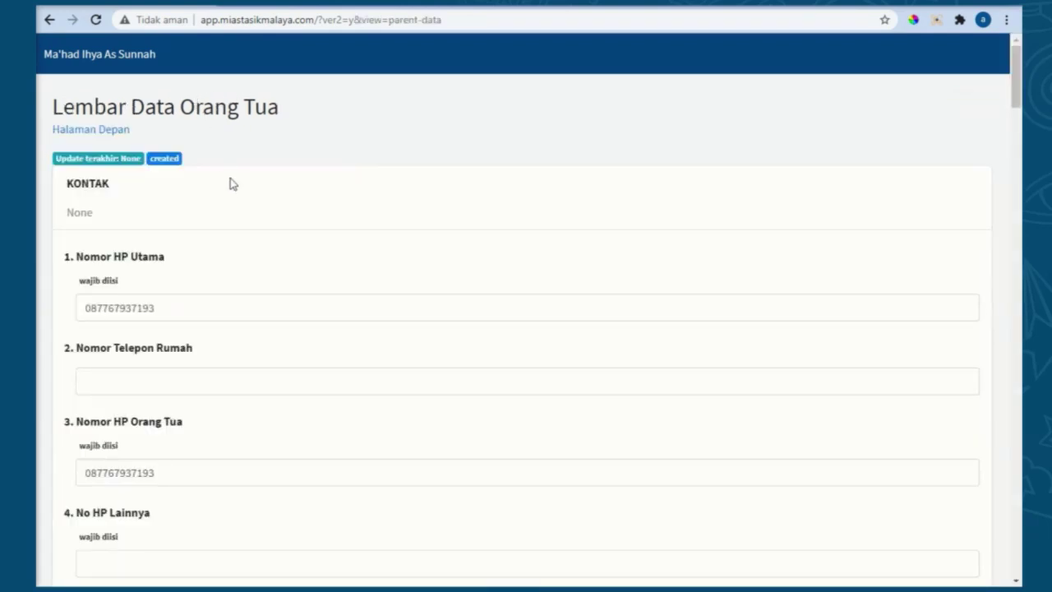
{"action": "scroll", "coordinate": [236, 191], "scroll_direction": "down", "scroll_amount": 1}
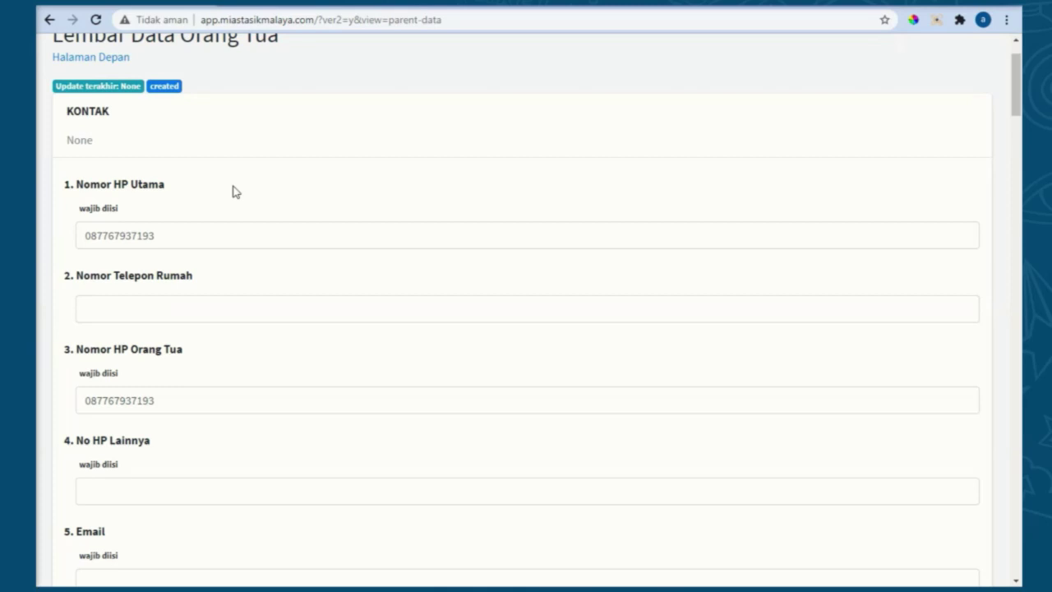
{"action": "scroll", "coordinate": [340, 265], "scroll_direction": "down", "scroll_amount": 2}
{"action": "scroll", "coordinate": [342, 284], "scroll_direction": "down", "scroll_amount": 2}
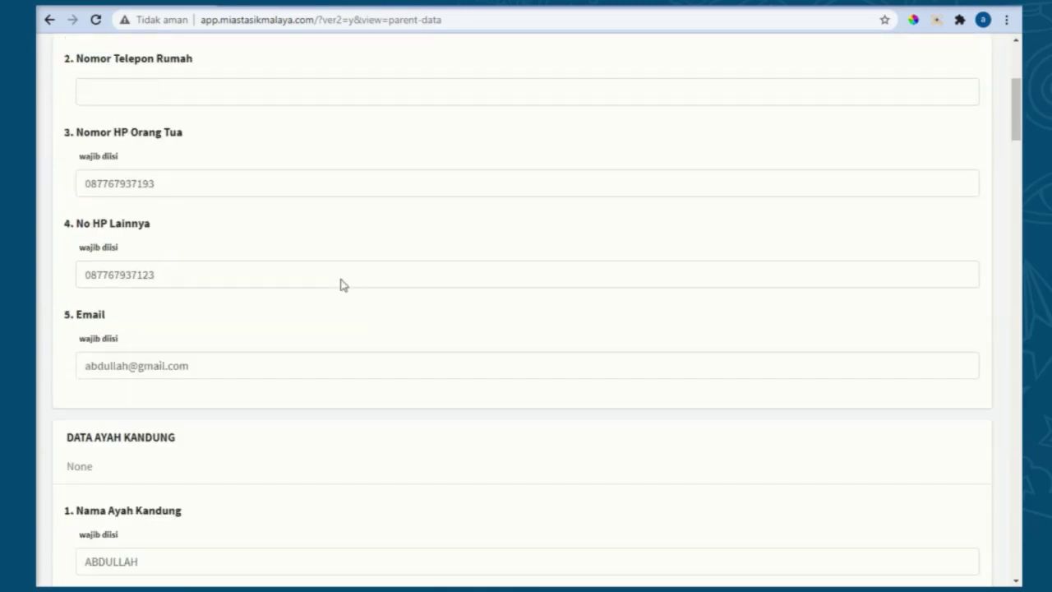
{"action": "scroll", "coordinate": [342, 284], "scroll_direction": "down", "scroll_amount": 2}
{"action": "scroll", "coordinate": [318, 304], "scroll_direction": "down", "scroll_amount": 6}
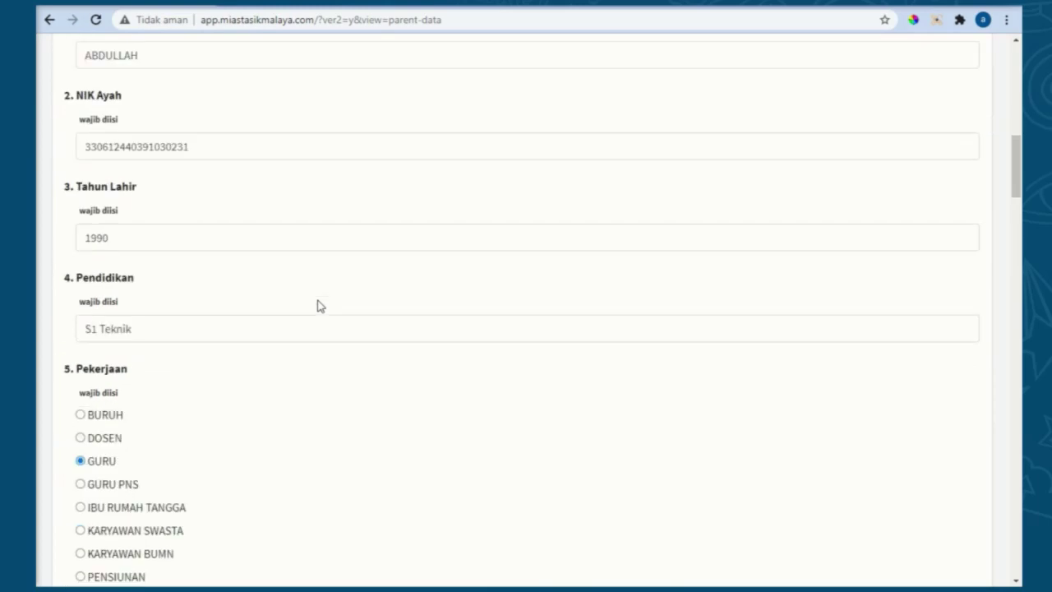
{"action": "scroll", "coordinate": [320, 305], "scroll_direction": "down", "scroll_amount": 10}
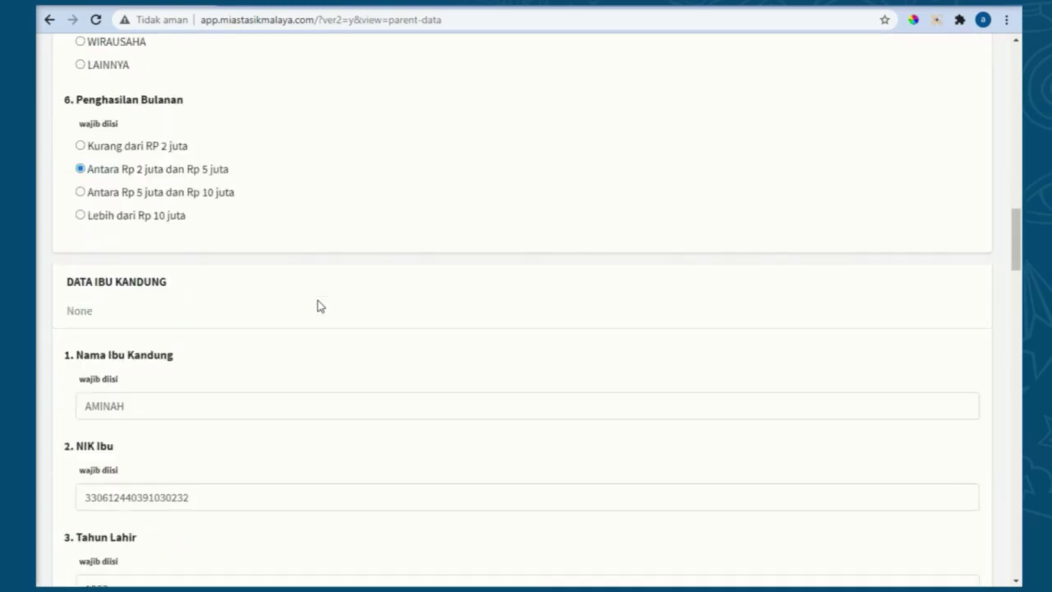
{"action": "scroll", "coordinate": [320, 306], "scroll_direction": "down", "scroll_amount": 1}
{"action": "scroll", "coordinate": [320, 306], "scroll_direction": "down", "scroll_amount": 12}
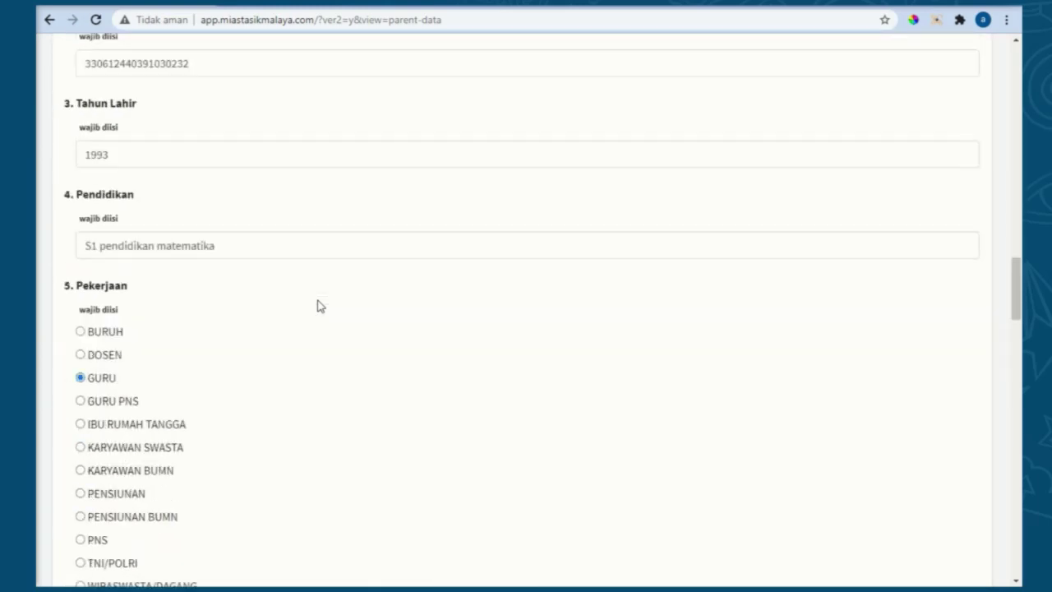
{"action": "scroll", "coordinate": [319, 305], "scroll_direction": "down", "scroll_amount": 11}
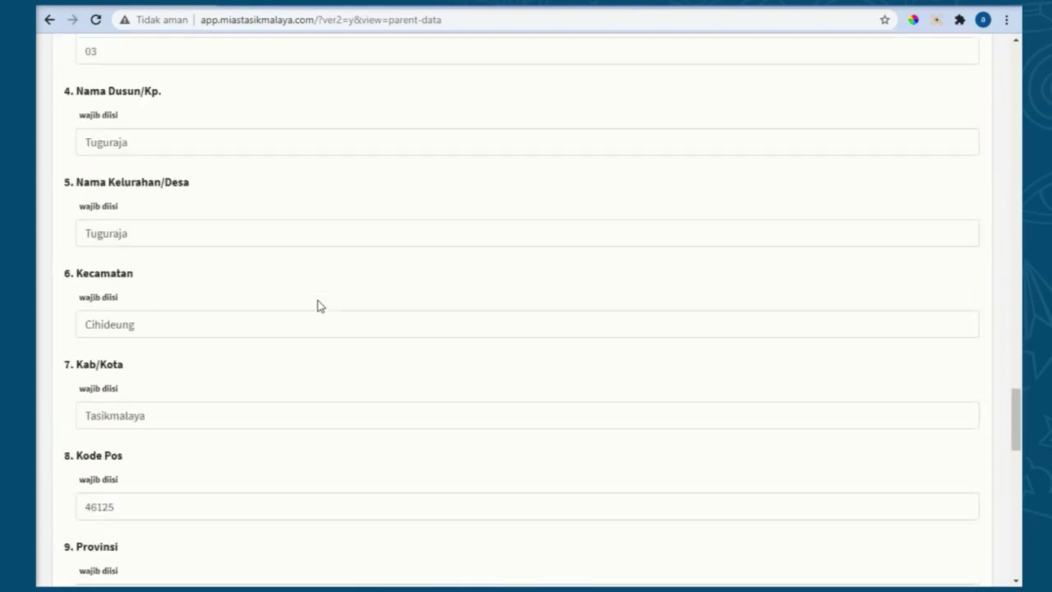
{"action": "scroll", "coordinate": [320, 305], "scroll_direction": "down", "scroll_amount": 9}
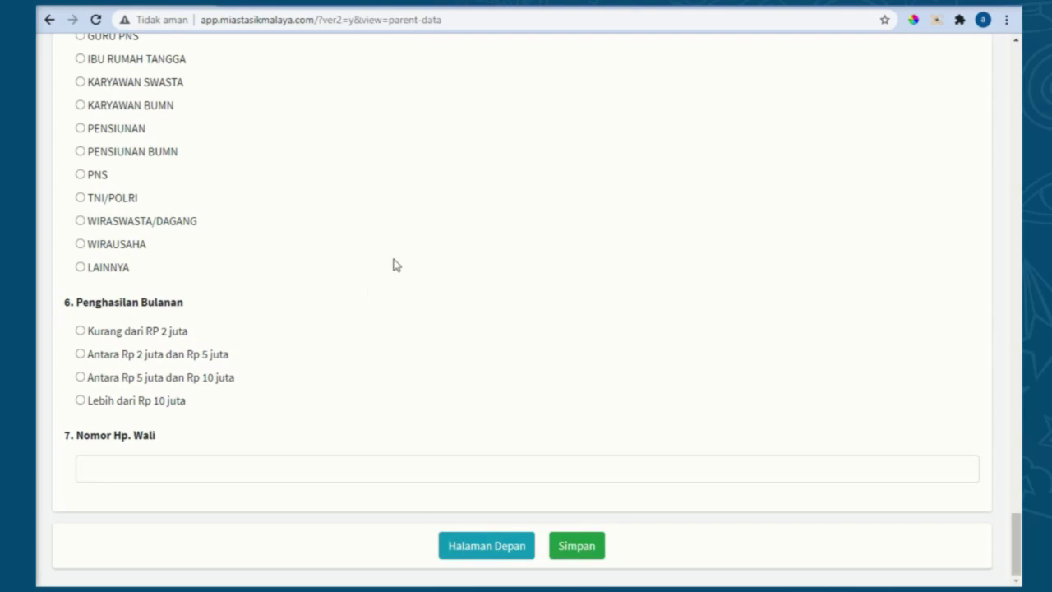
Step: Save and confirm the parent data sheet, return home, and open the enrolled student's page
{"action": "left_click", "coordinate": [585, 548]}
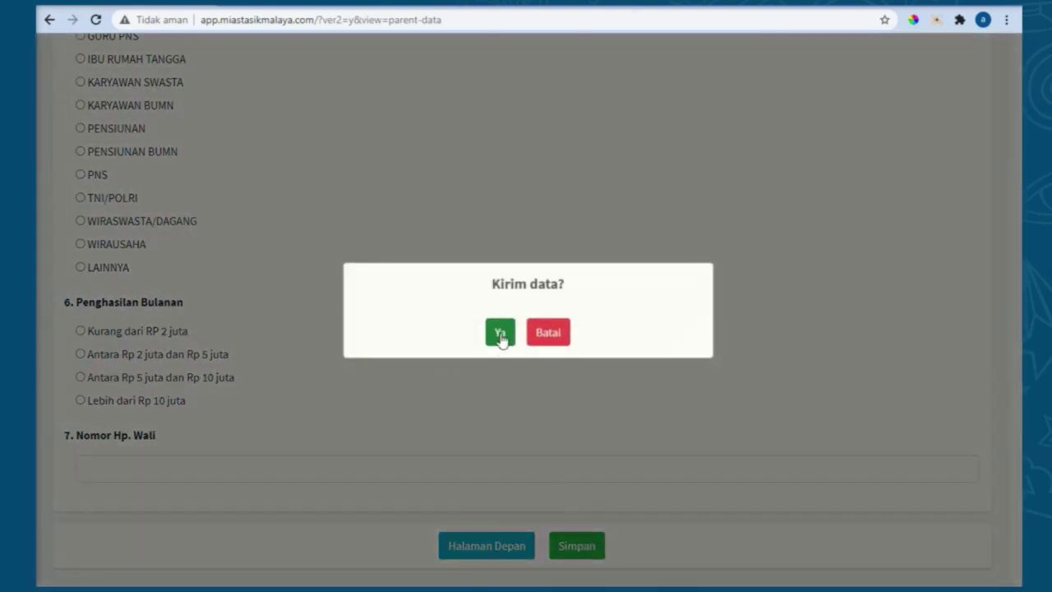
{"action": "left_click", "coordinate": [501, 327]}
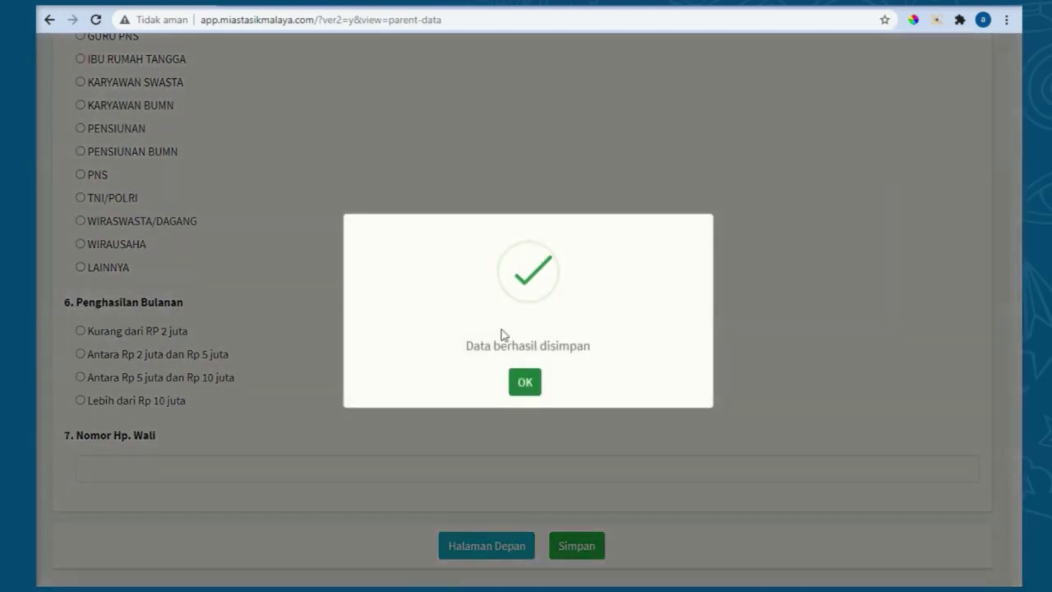
{"action": "left_click", "coordinate": [525, 383]}
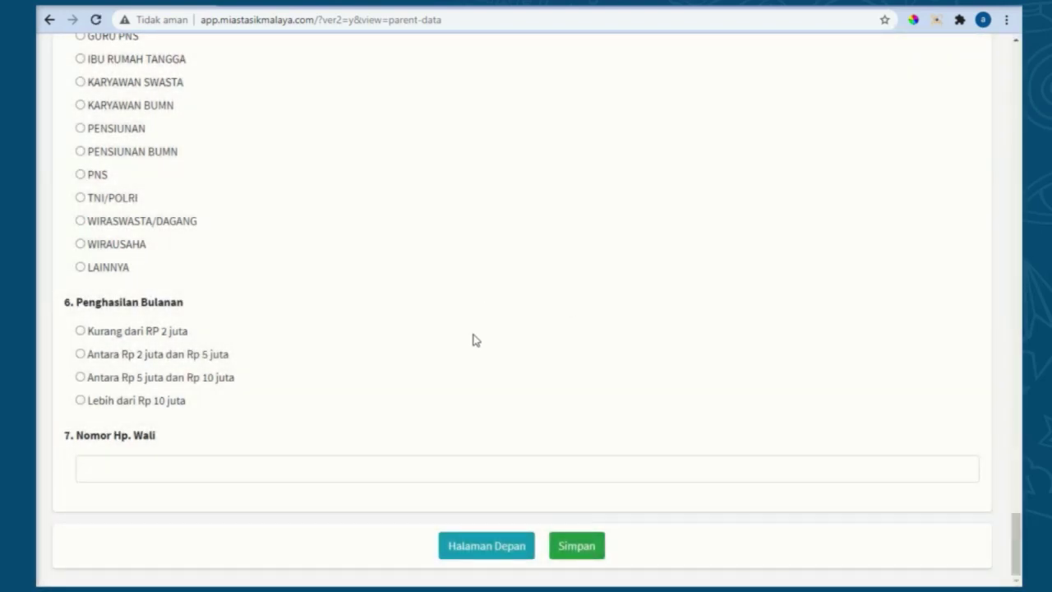
{"action": "left_click", "coordinate": [485, 553]}
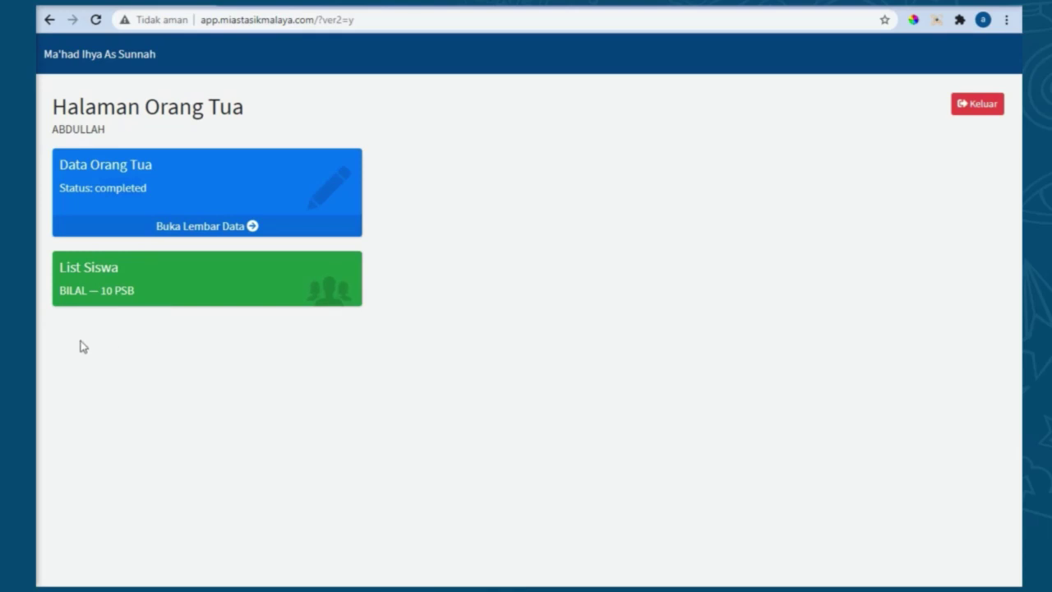
{"action": "left_click", "coordinate": [72, 295]}
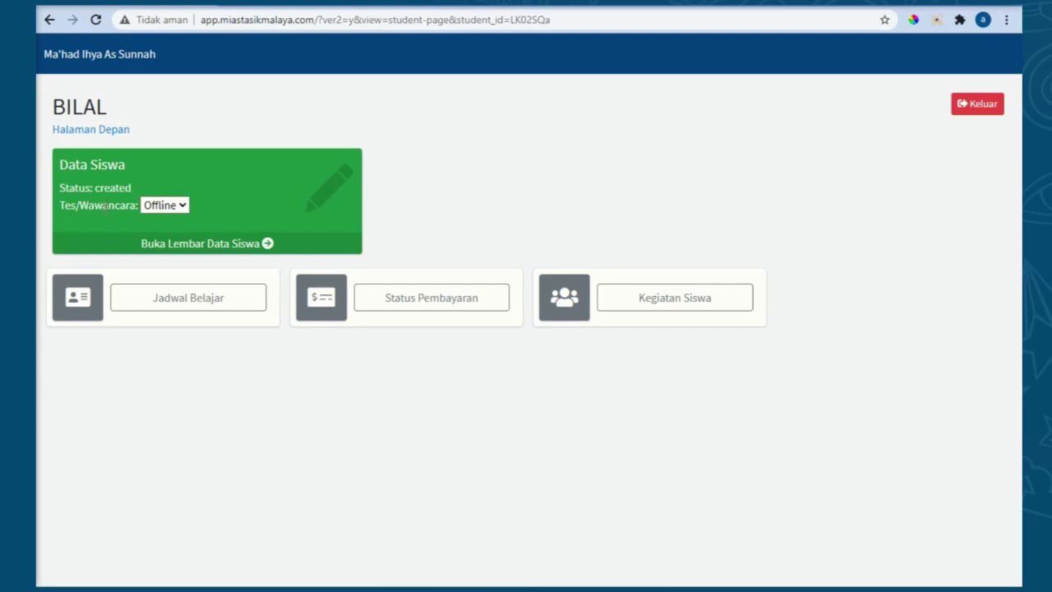
Step: Set Tes/Wawancara to Online and open the blank Lembar Data Siswa form
{"action": "left_click", "coordinate": [163, 206]}
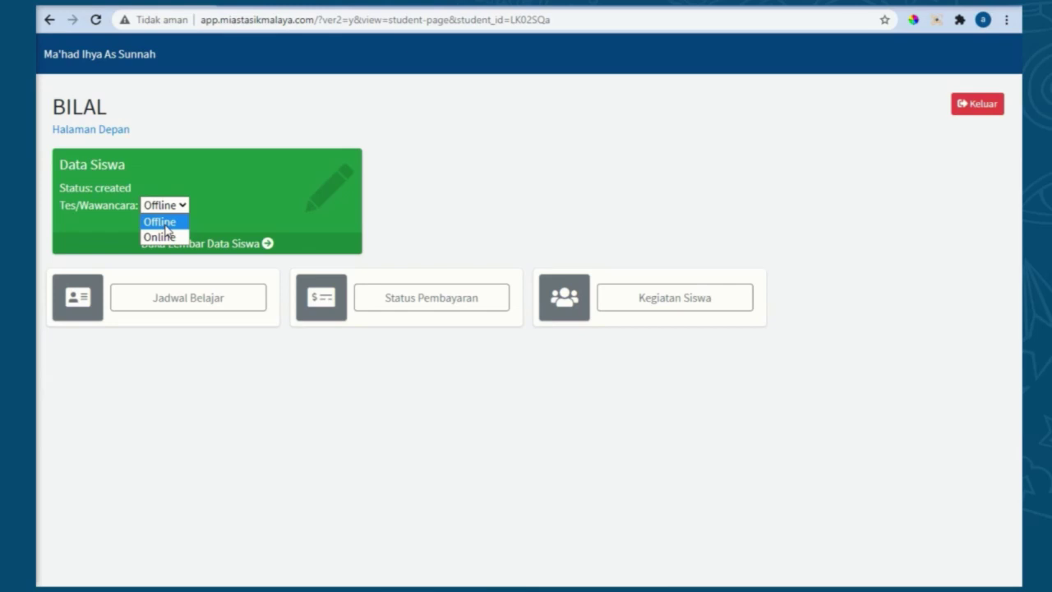
{"action": "left_click", "coordinate": [184, 205]}
{"action": "left_click", "coordinate": [163, 238]}
{"action": "left_click", "coordinate": [218, 251]}
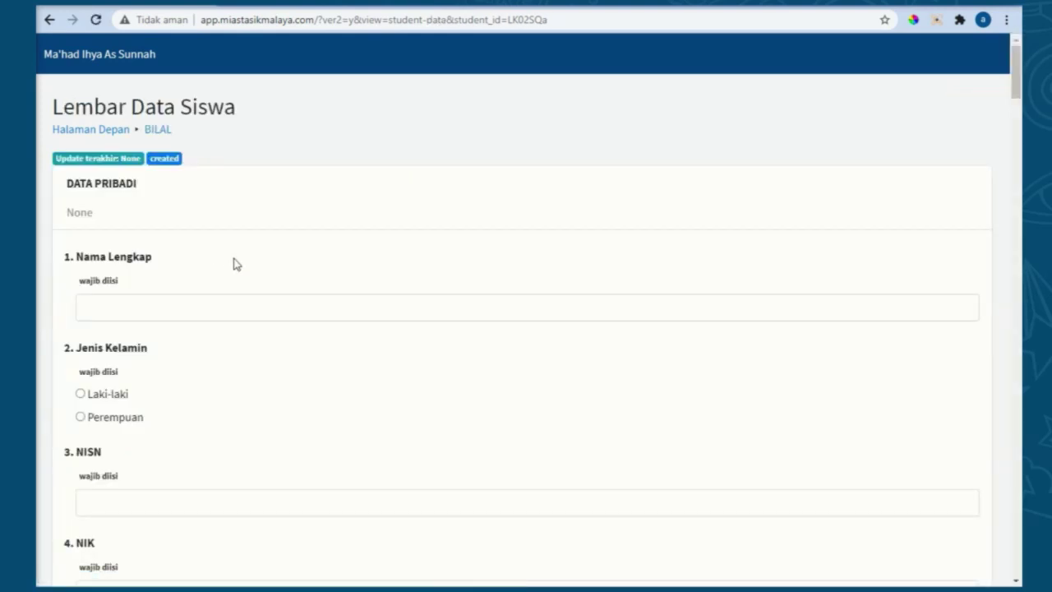
{"action": "scroll", "coordinate": [230, 242], "scroll_direction": "down", "scroll_amount": 5}
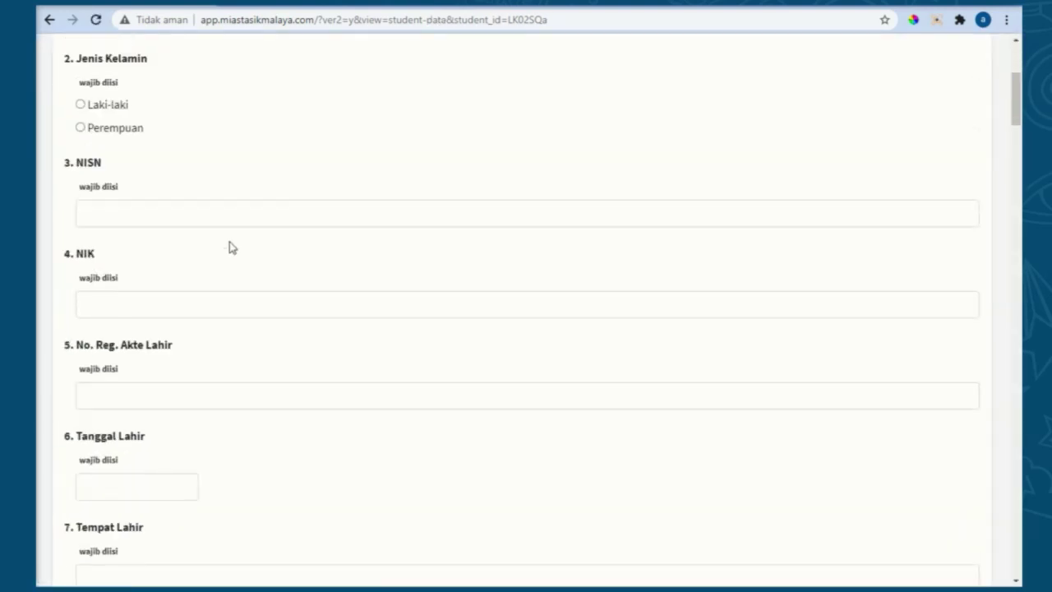
{"action": "scroll", "coordinate": [229, 242], "scroll_direction": "down", "scroll_amount": 3}
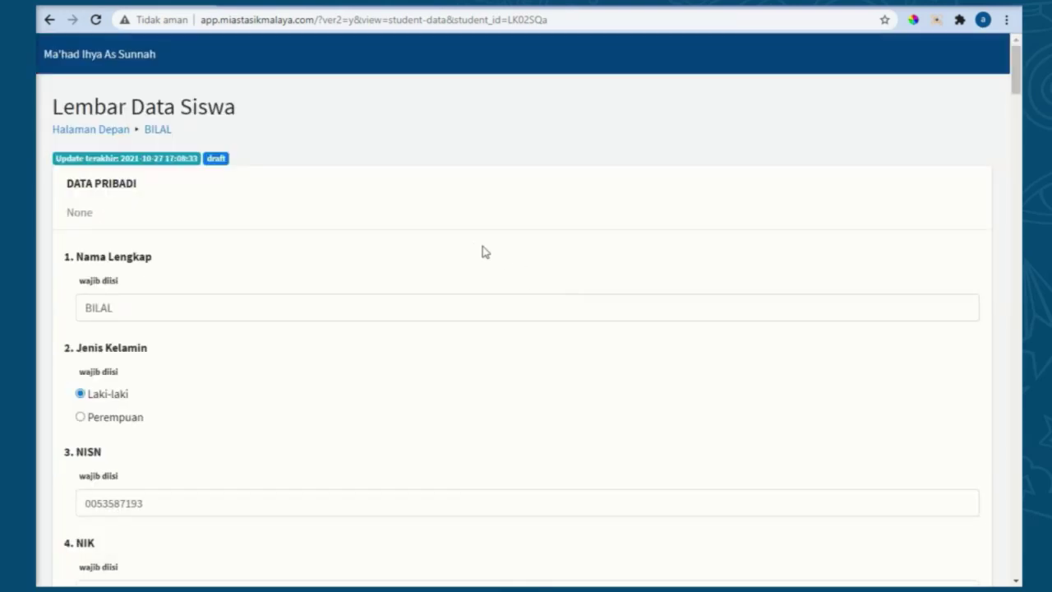
{"action": "scroll", "coordinate": [414, 247], "scroll_direction": "down", "scroll_amount": 3}
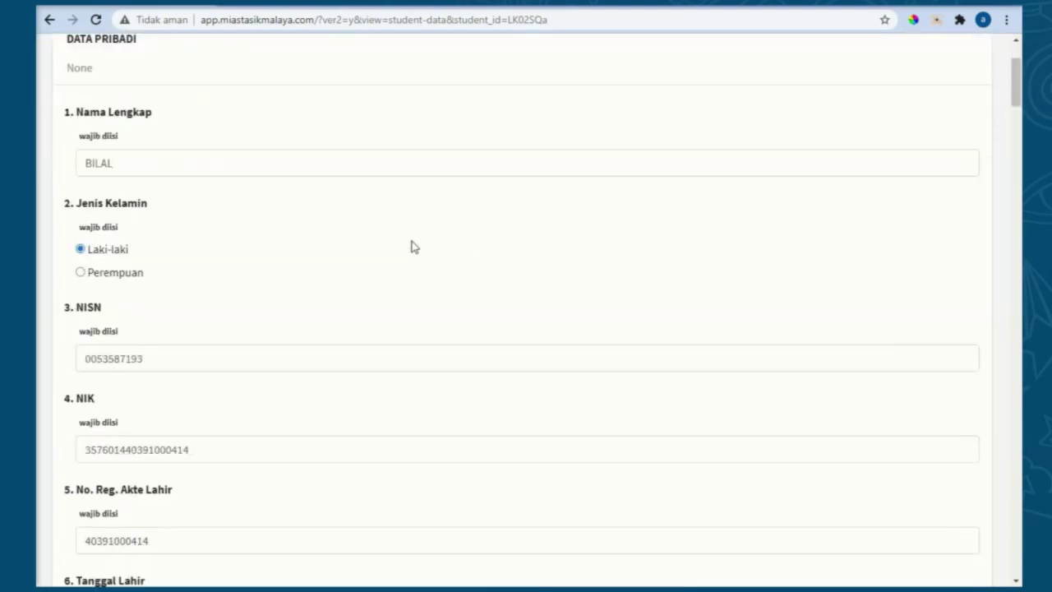
{"action": "scroll", "coordinate": [414, 246], "scroll_direction": "down", "scroll_amount": 8}
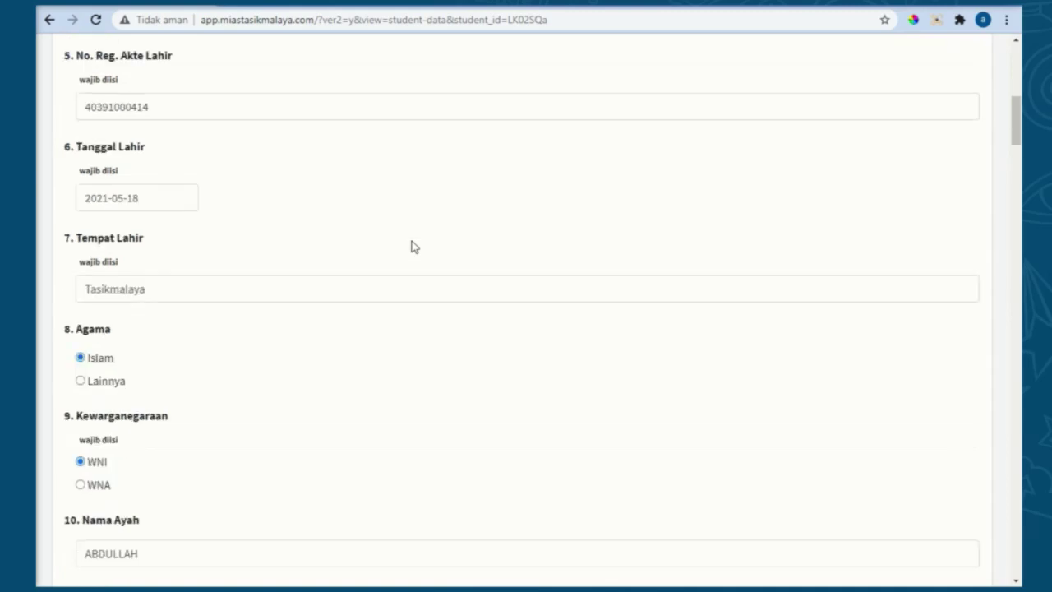
{"action": "scroll", "coordinate": [414, 247], "scroll_direction": "down", "scroll_amount": 13}
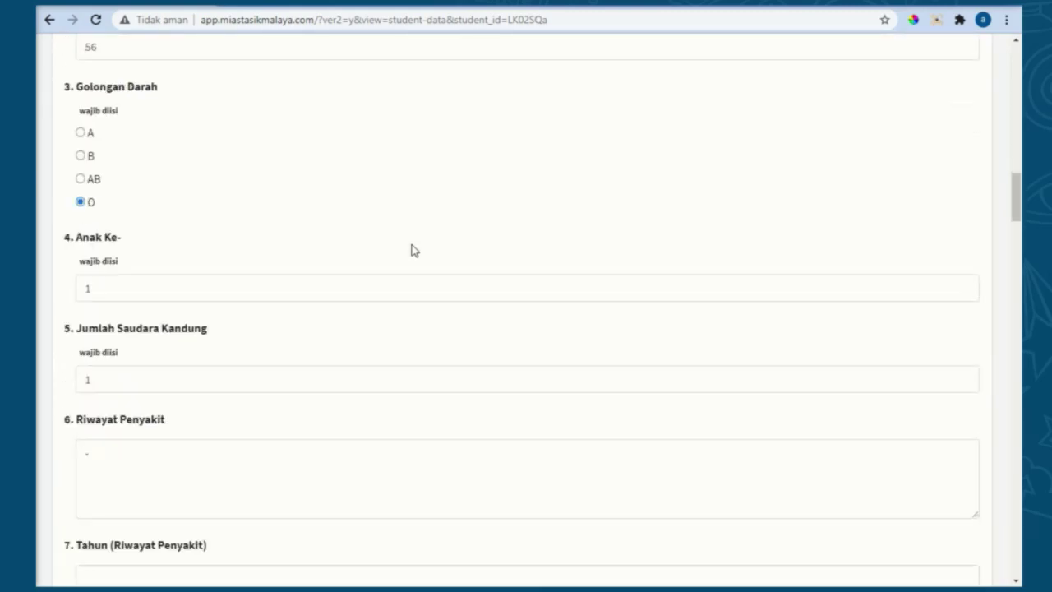
{"action": "scroll", "coordinate": [413, 251], "scroll_direction": "down", "scroll_amount": 16}
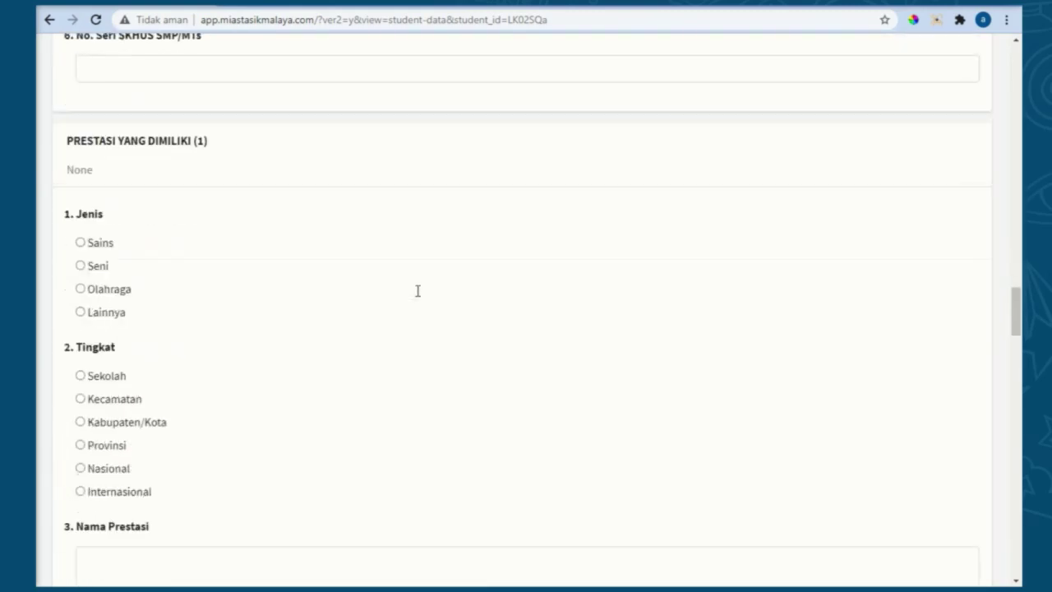
{"action": "scroll", "coordinate": [418, 291], "scroll_direction": "down", "scroll_amount": 17}
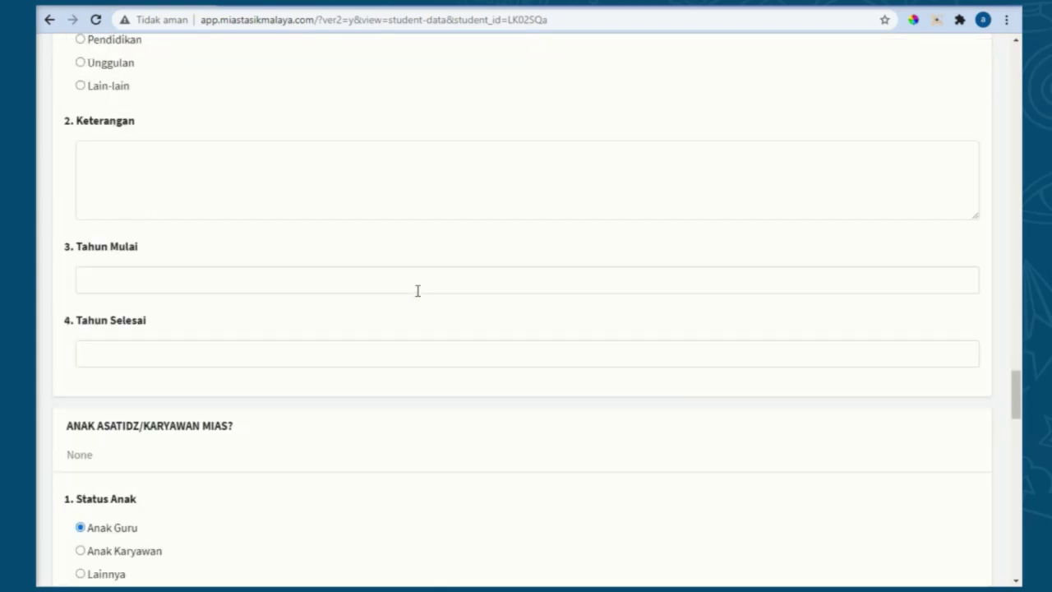
{"action": "scroll", "coordinate": [418, 291], "scroll_direction": "down", "scroll_amount": 8}
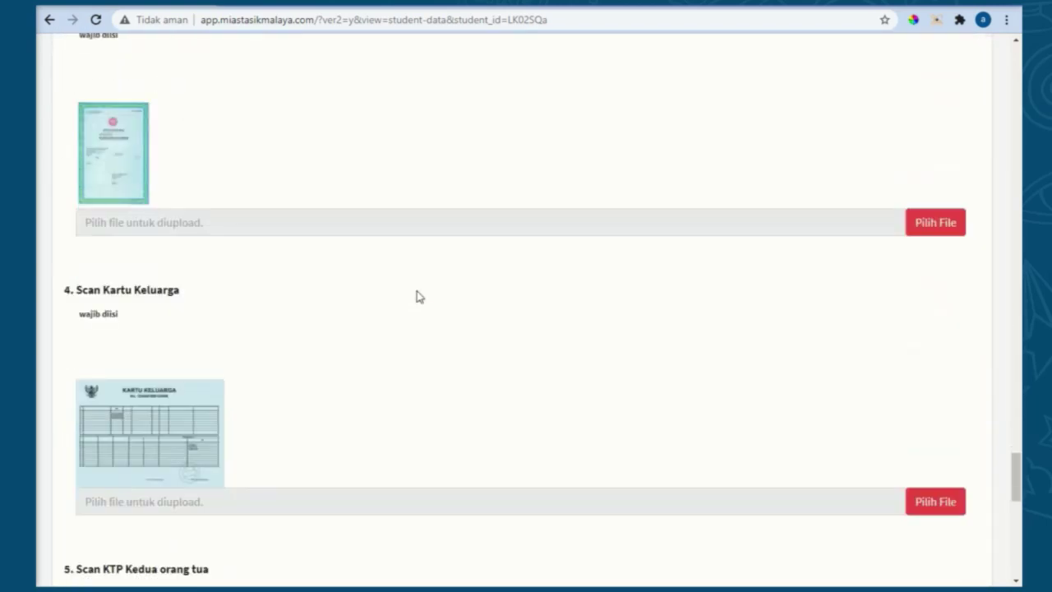
{"action": "scroll", "coordinate": [418, 296], "scroll_direction": "down", "scroll_amount": 6}
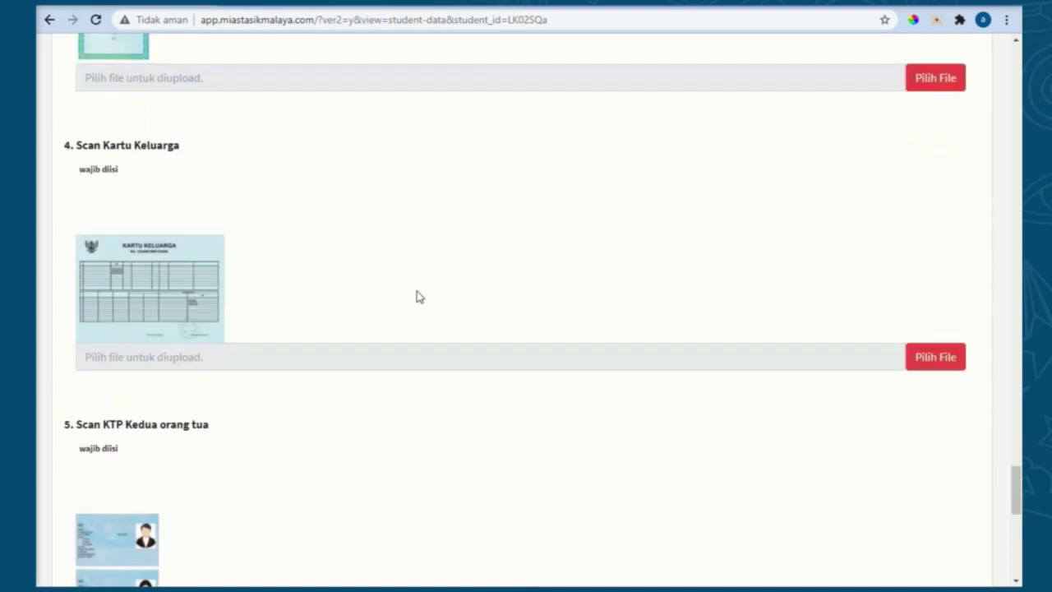
{"action": "scroll", "coordinate": [417, 296], "scroll_direction": "down", "scroll_amount": 5}
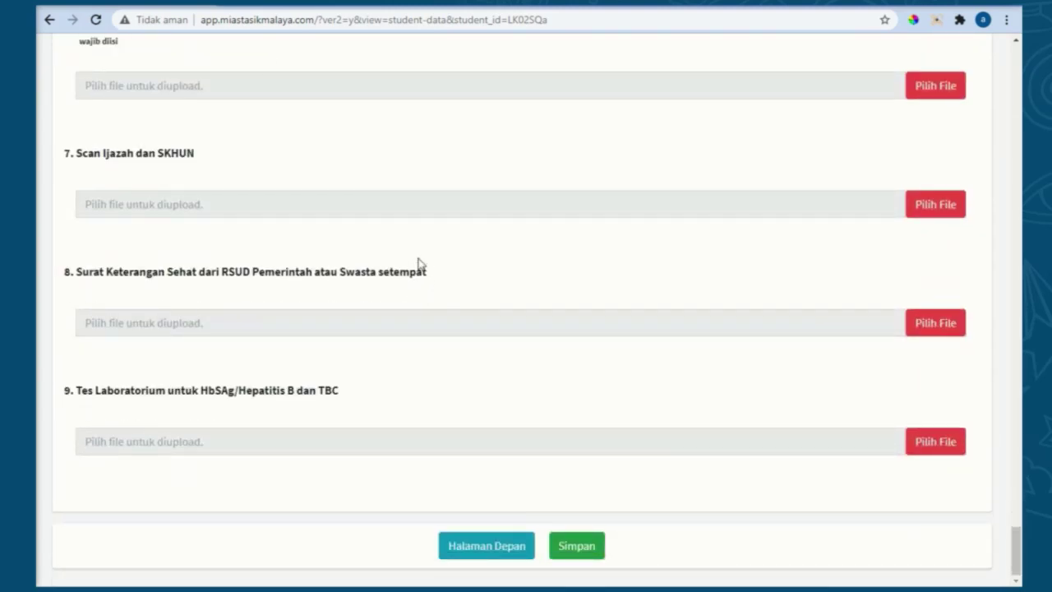
{"action": "left_click", "coordinate": [603, 544]}
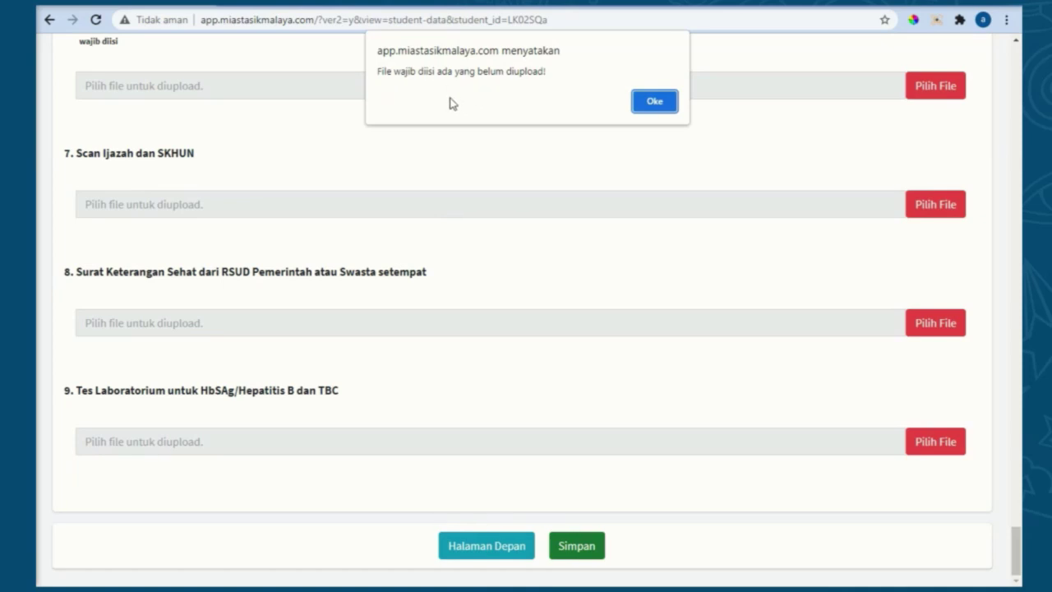
{"action": "left_click", "coordinate": [654, 101]}
{"action": "scroll", "coordinate": [465, 271], "scroll_direction": "up", "scroll_amount": 3}
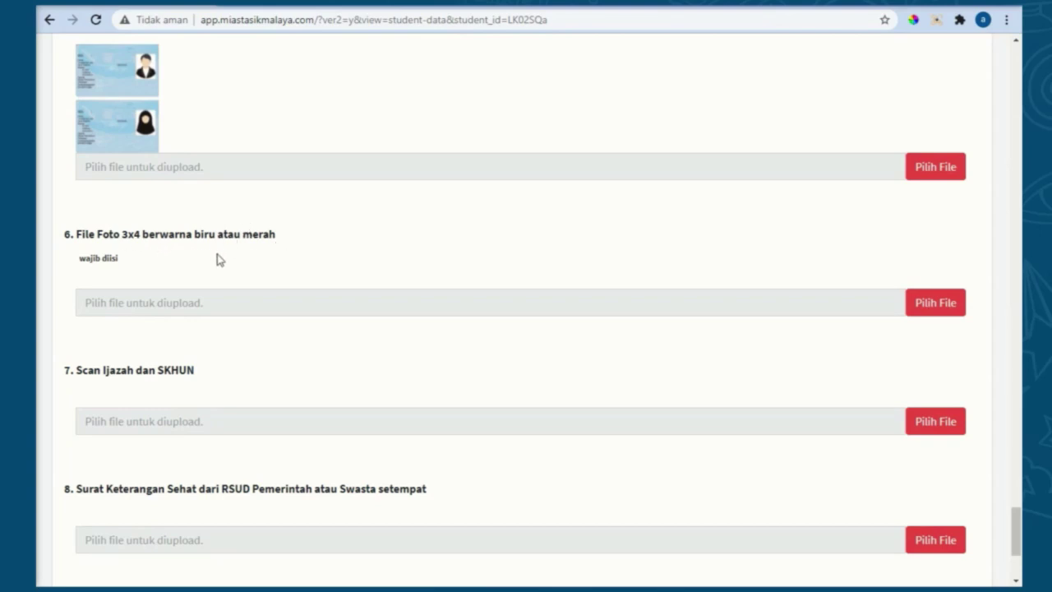
Step: Upload photo.png as the 3x4 colour photo under item 6
{"action": "left_click", "coordinate": [942, 304]}
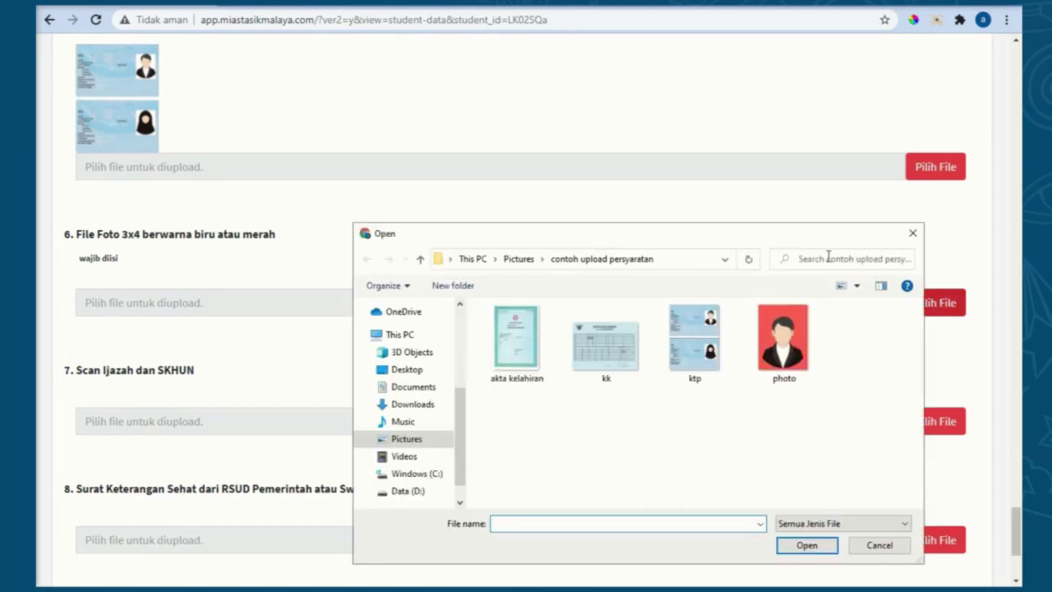
{"action": "left_click", "coordinate": [801, 345]}
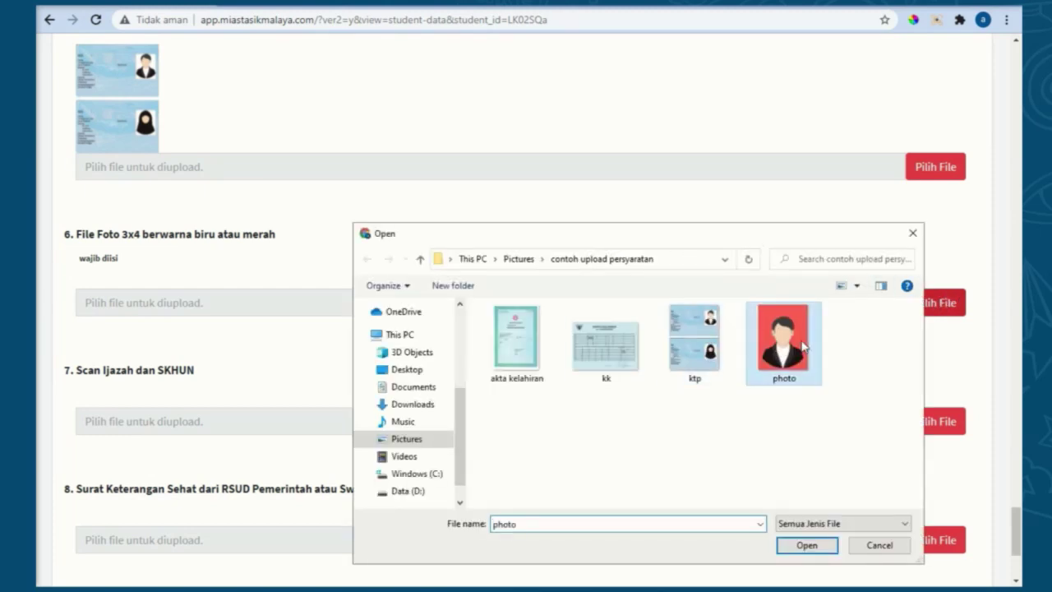
{"action": "left_click", "coordinate": [807, 546]}
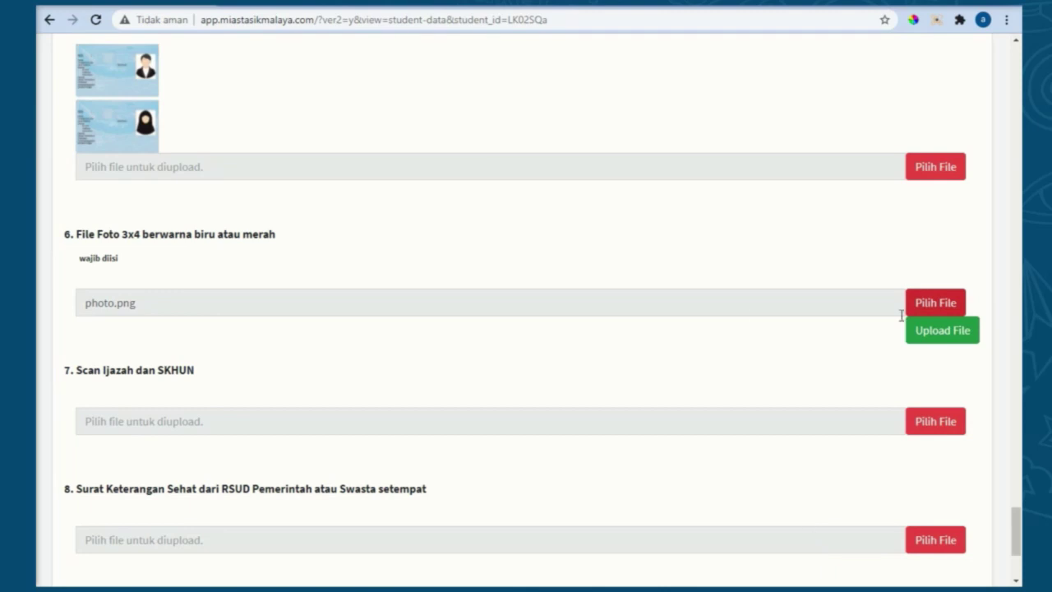
{"action": "left_click", "coordinate": [945, 334]}
{"action": "left_click", "coordinate": [530, 384]}
{"action": "scroll", "coordinate": [479, 291], "scroll_direction": "down", "scroll_amount": 5}
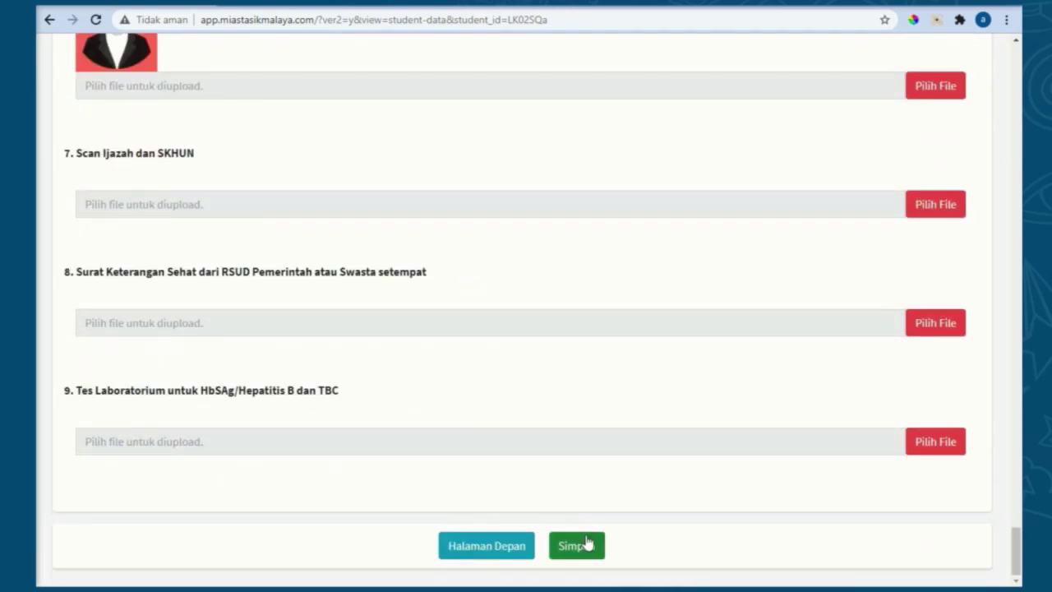
Step: Submit the student data sheet, confirm with Ya, and acknowledge the saved message
{"action": "left_click", "coordinate": [586, 544]}
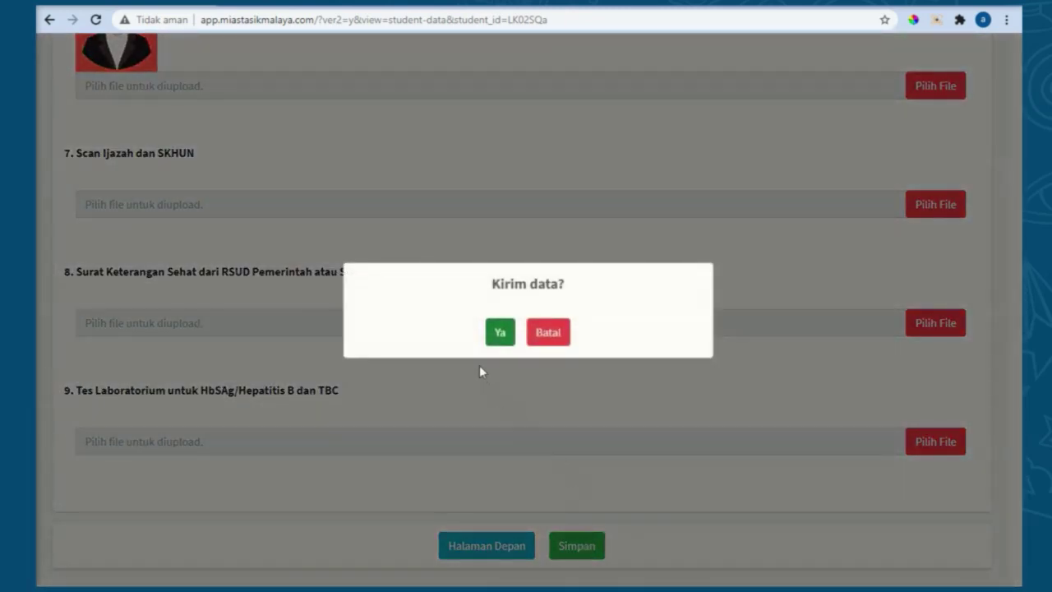
{"action": "left_click", "coordinate": [499, 332]}
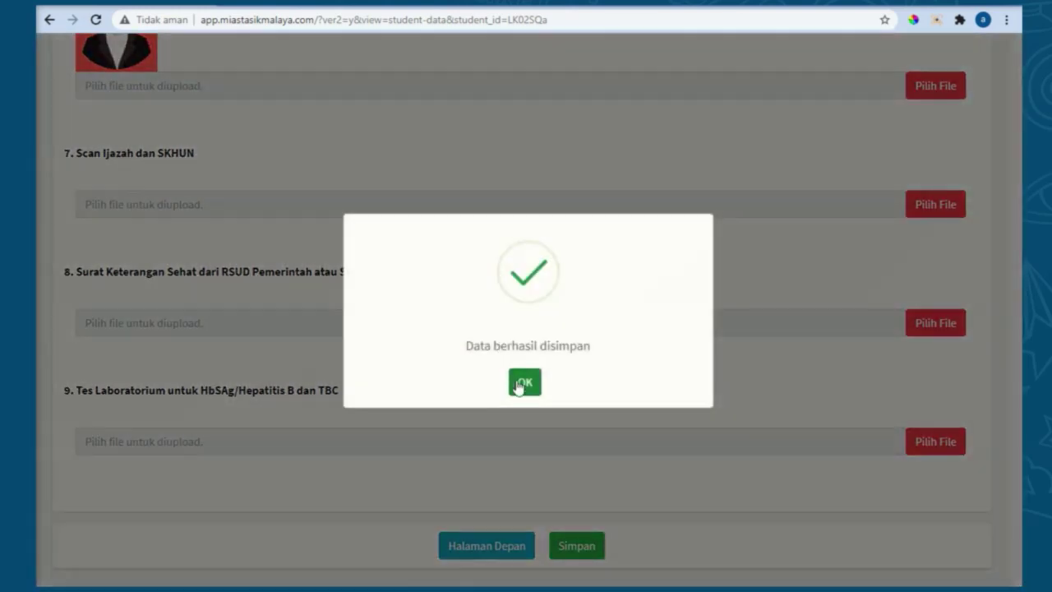
{"action": "left_click", "coordinate": [521, 381]}
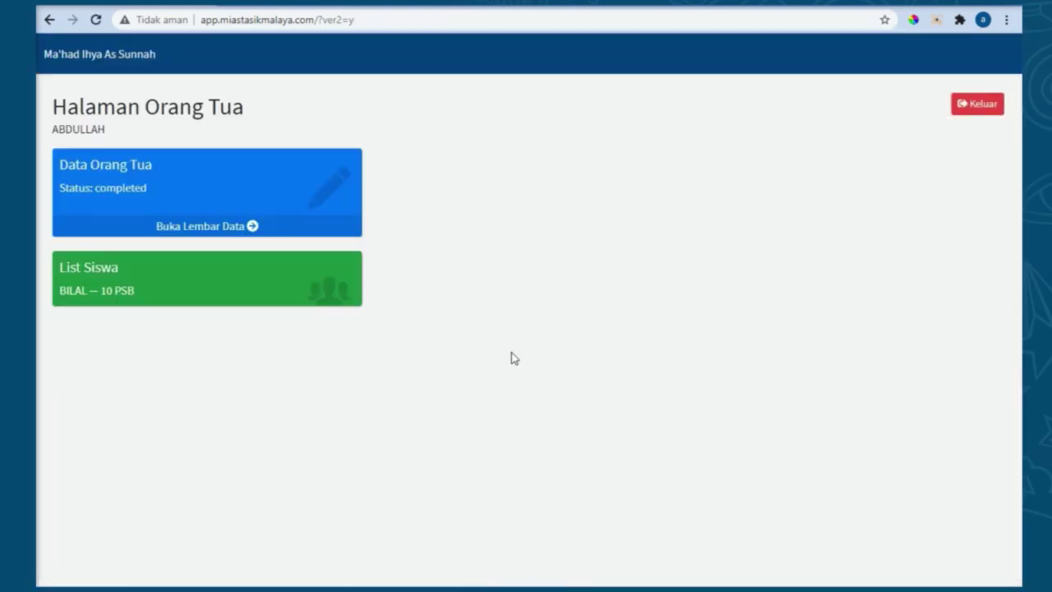